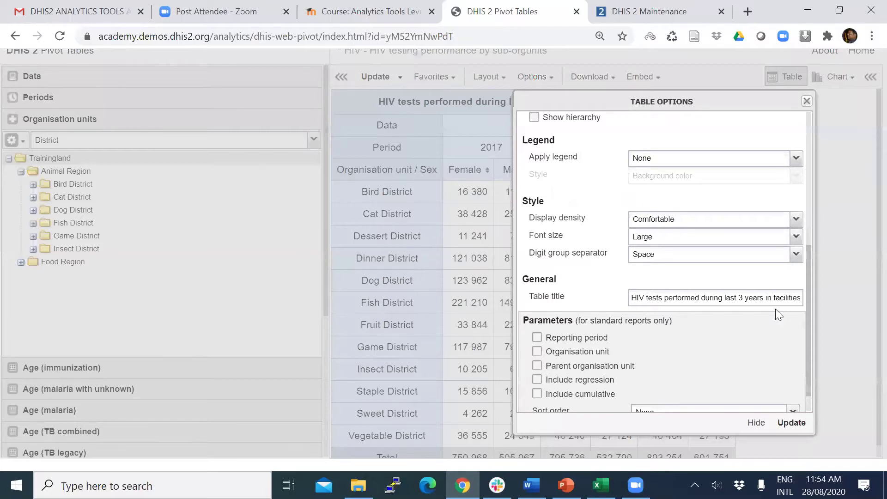
# Apply the Normal font size, show values as percentage of column, and sort the districts by 2017 Female in descending order.
pyautogui.press('Return')
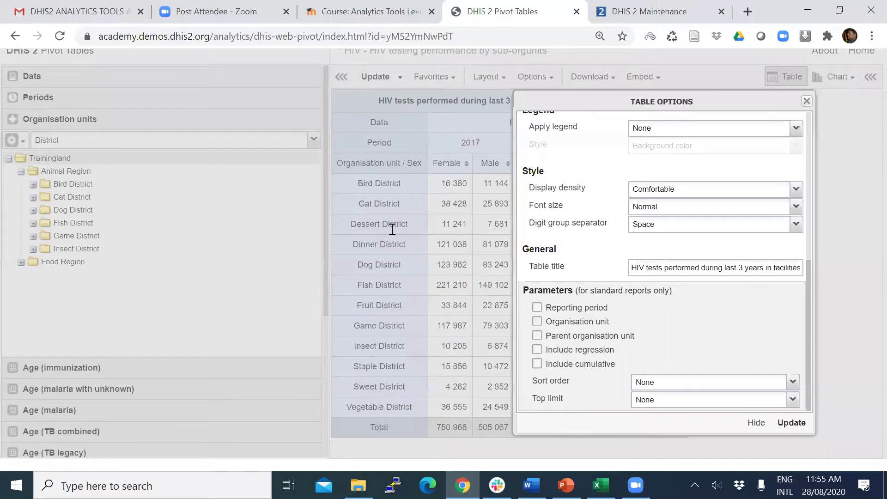
pyautogui.click(474, 145)
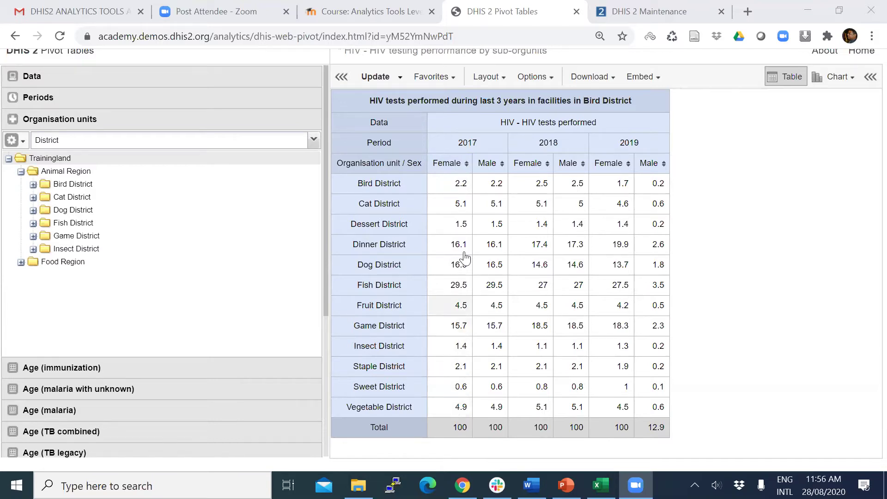
pyautogui.click(465, 166)
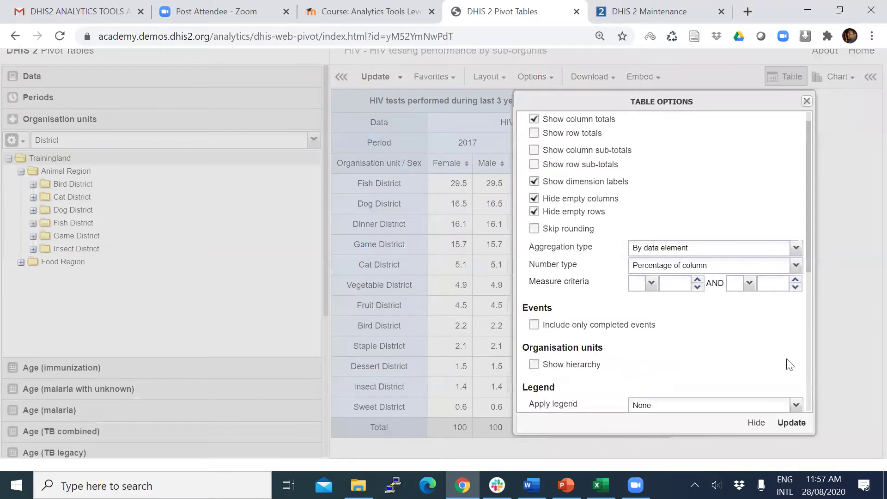
# Set the number type back to Value in the table options and update the table.
pyautogui.hotkey('alt', 'Down')
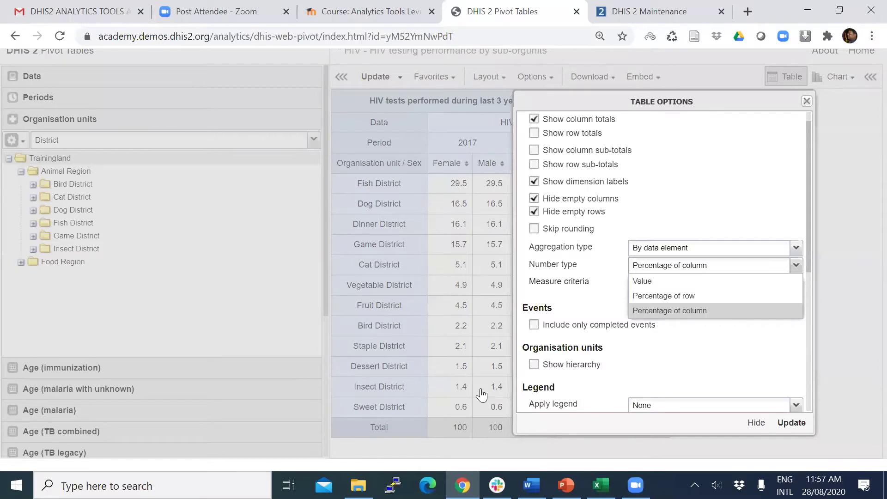
pyautogui.press('Up')
pyautogui.press('Up')
pyautogui.press('Return')
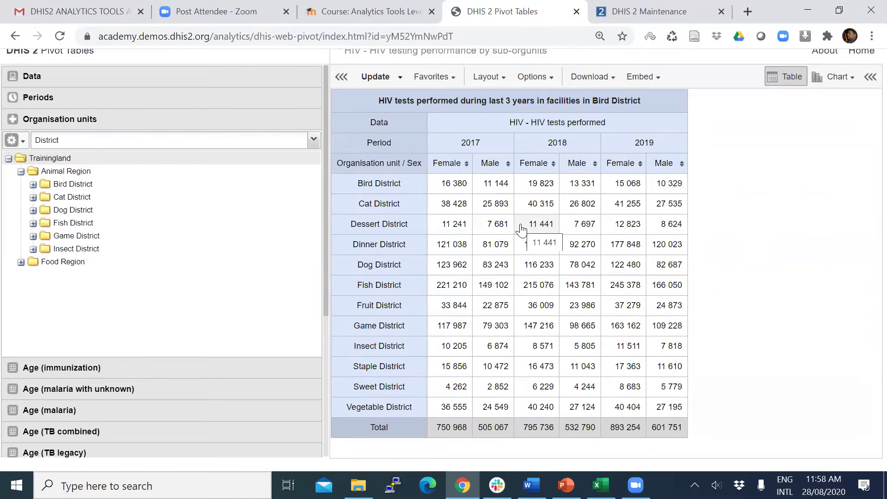
# Change the relative period from Last 5 years to Last 6 months.
pyautogui.click(59, 104)
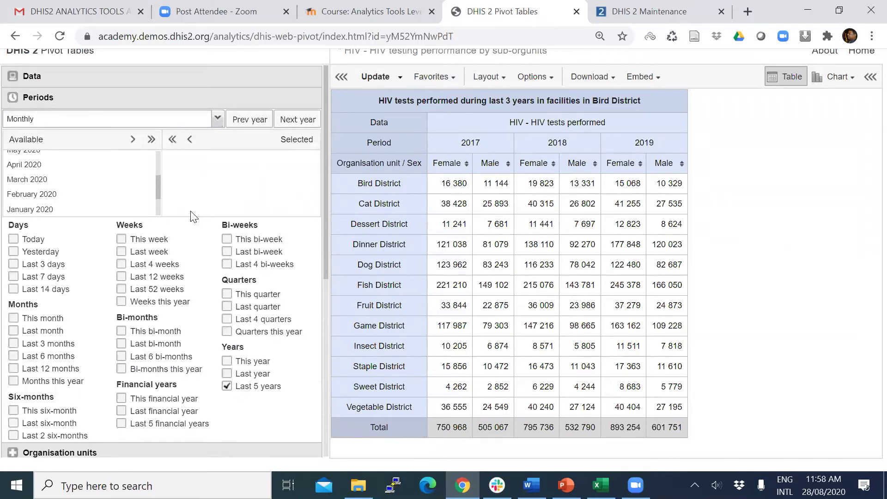
pyautogui.click(14, 356)
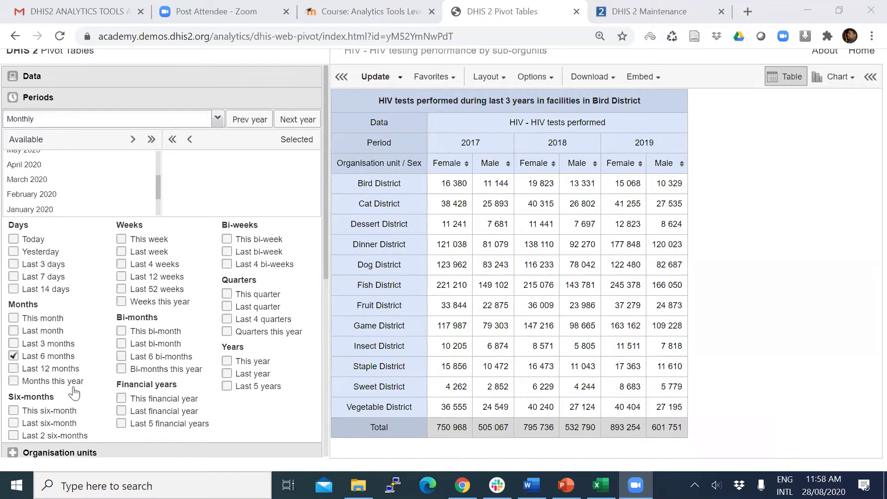
pyautogui.click(42, 98)
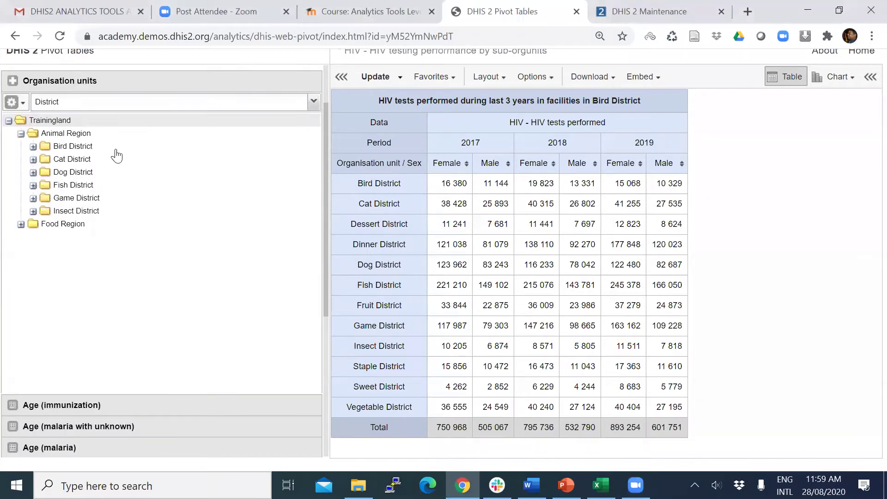
# Switch the organisation unit selection to groups, choose the Public group within Dog District, and update the table.
pyautogui.scroll(2, 99, 164)
pyautogui.click(65, 143)
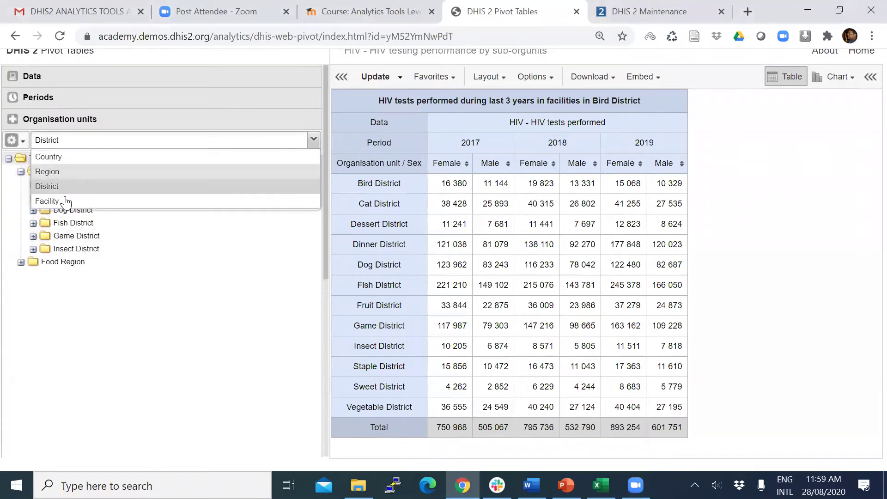
pyautogui.click(11, 141)
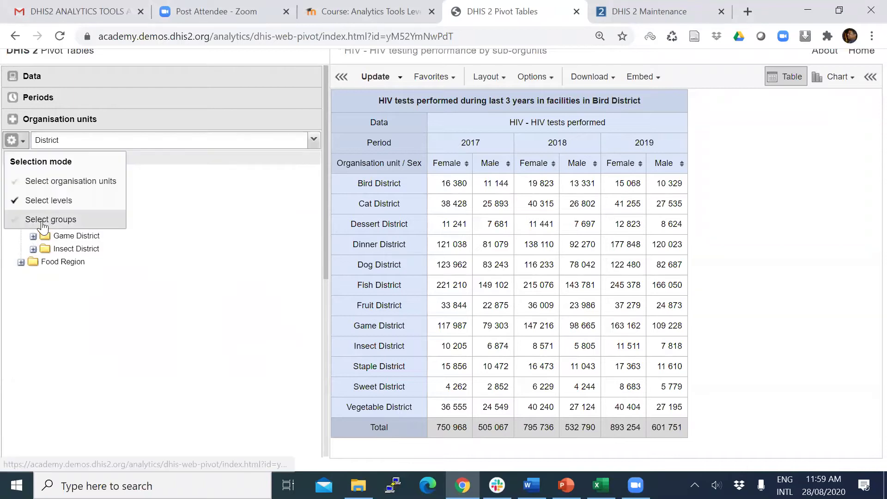
pyautogui.click(45, 220)
pyautogui.click(76, 140)
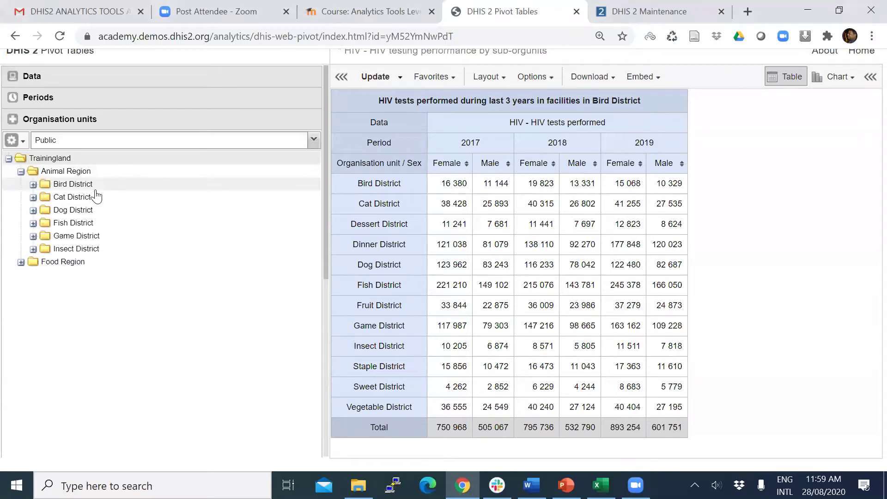
pyautogui.scroll(-1, 94, 213)
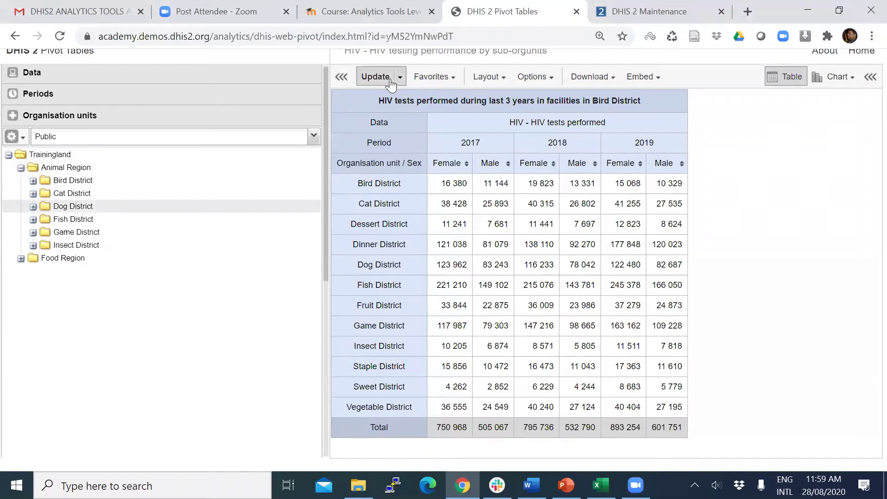
pyautogui.click(375, 76)
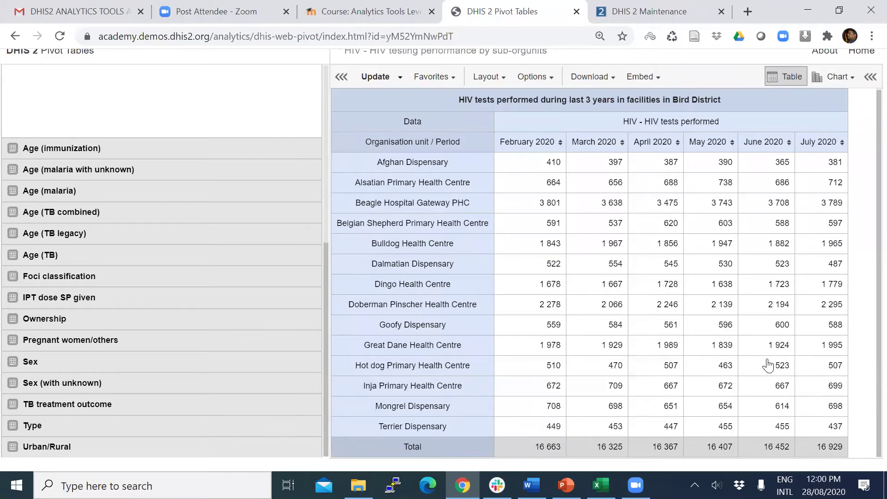
pyautogui.click(550, 80)
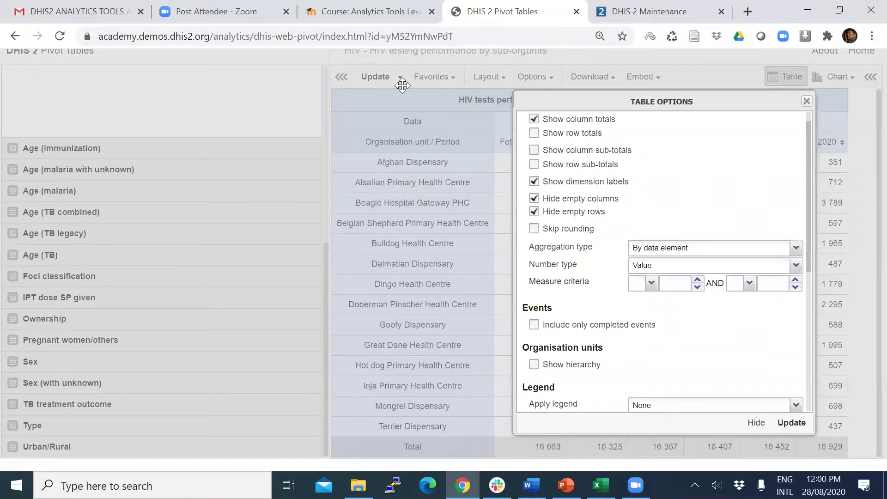
pyautogui.moveTo(398, 83); pyautogui.dragTo(402, 83)
pyautogui.moveTo(471, 110); pyautogui.dragTo(528, 93)
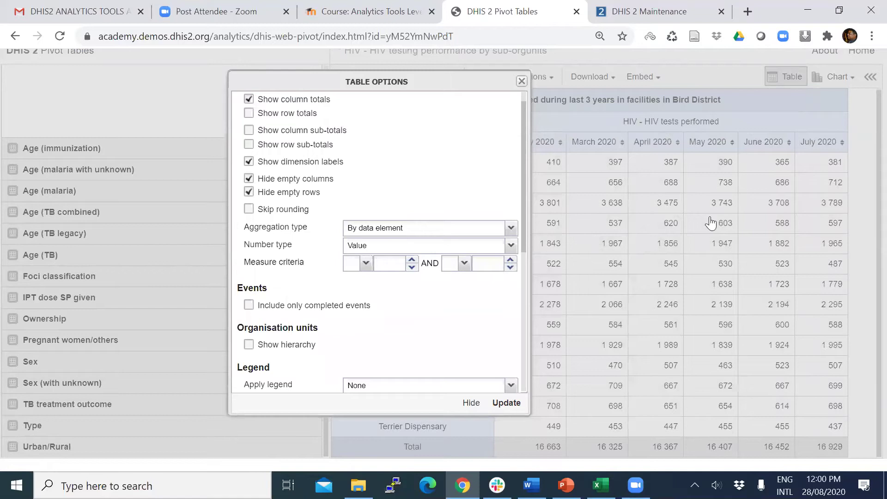
pyautogui.press('Escape')
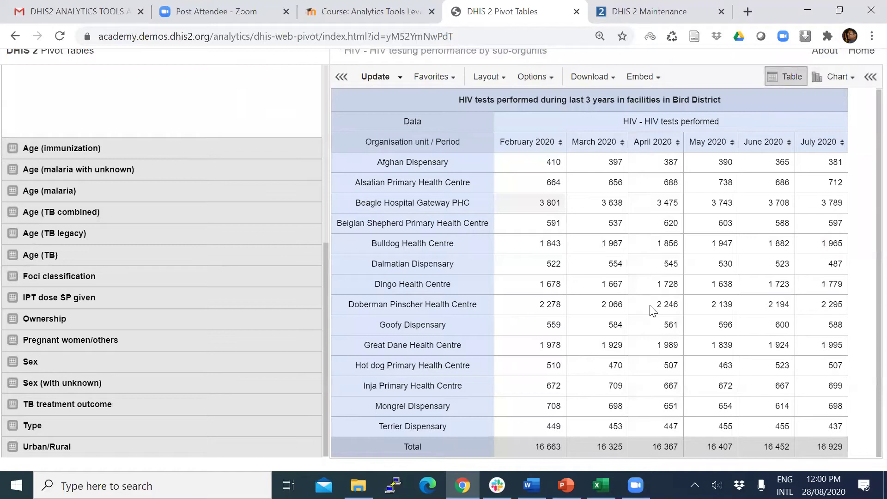
# Restrict the table to values greater than 1000 with the measure criteria and update it.
pyautogui.write('>')
pyautogui.press('Tab')
pyautogui.write('1000')
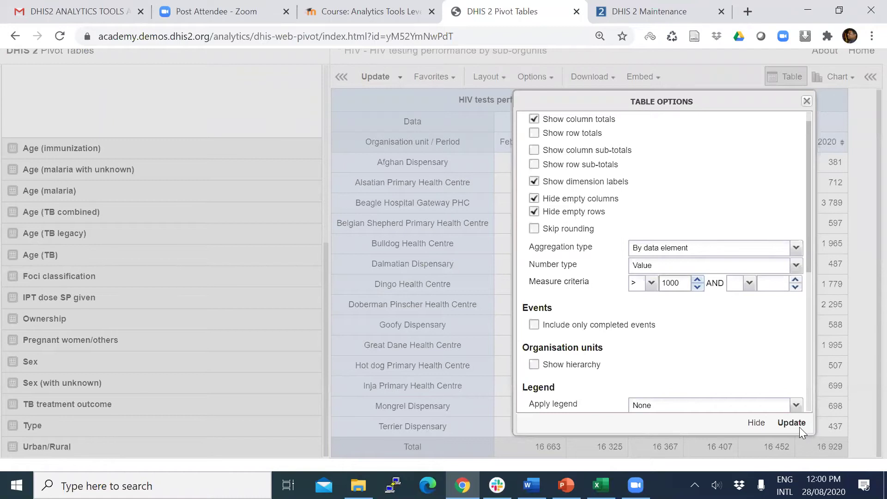
pyautogui.click(792, 423)
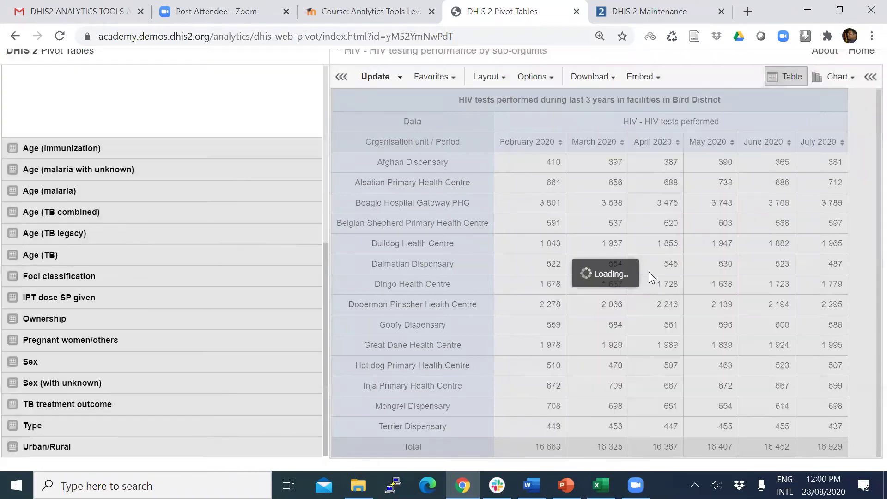
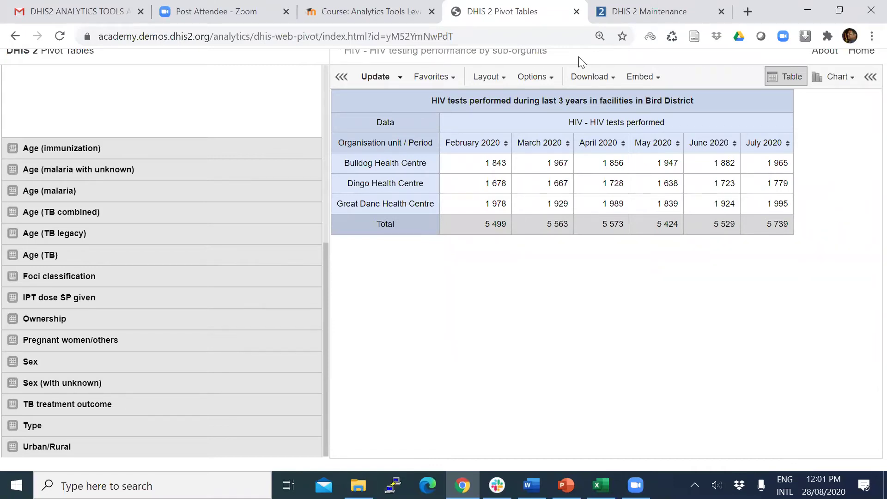
# Clear both limit values from the measure criteria and update the table.
pyautogui.click(543, 77)
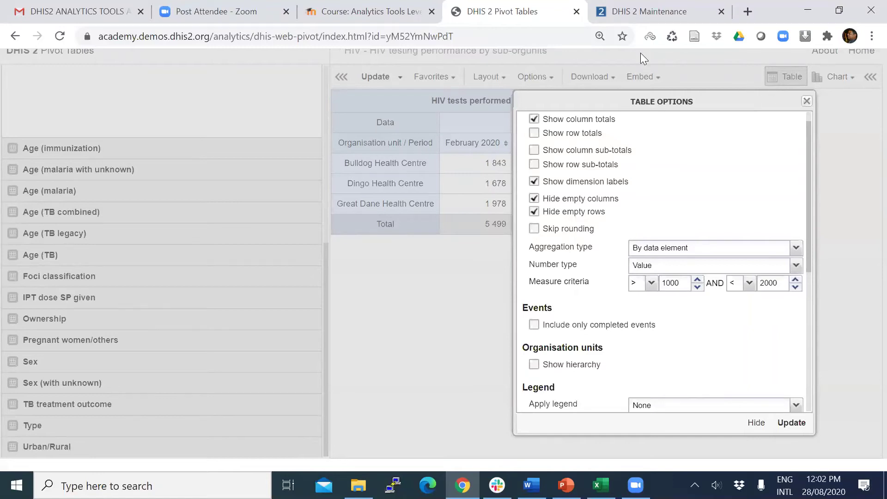
pyautogui.click(674, 283)
pyautogui.hotkey('ctrl', 'a')
pyautogui.press('BackSpace')
pyautogui.click(772, 283)
pyautogui.hotkey('ctrl', 'a')
pyautogui.press('BackSpace')
pyautogui.click(791, 423)
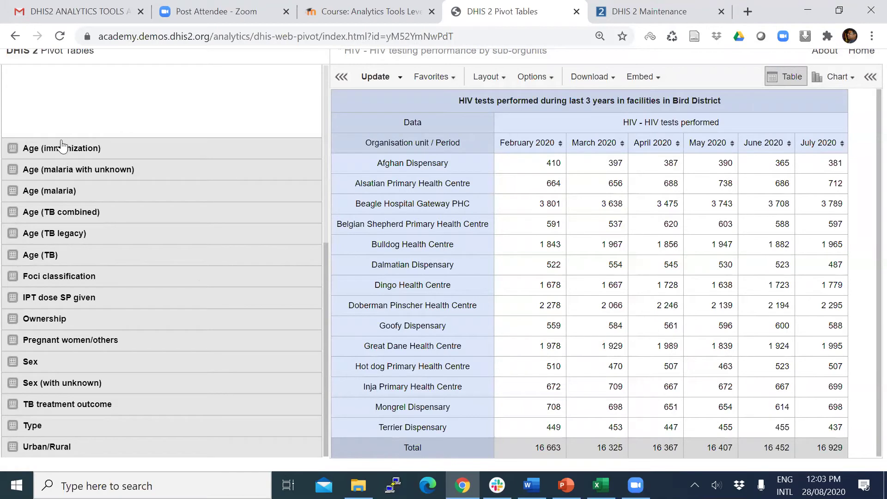
# Switch the organisation unit selection to levels, using the District level for all of Trainingland, and update the table.
pyautogui.scroll(10, 68, 145)
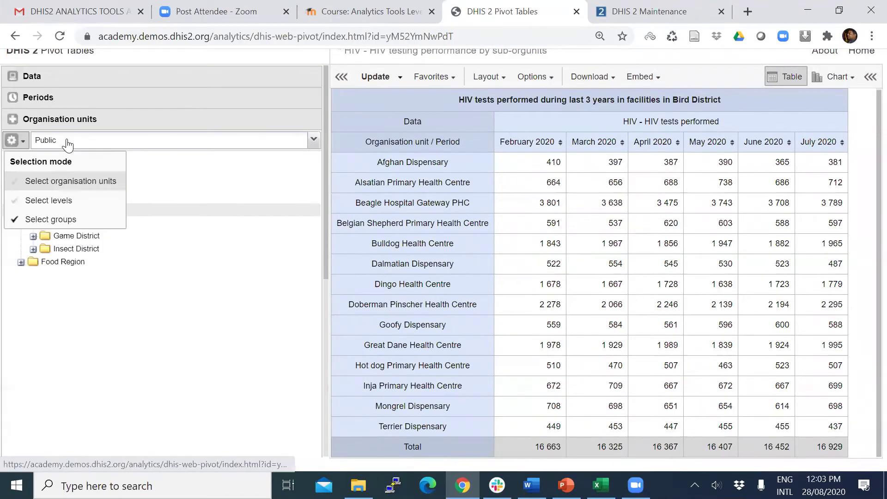
pyautogui.click(49, 200)
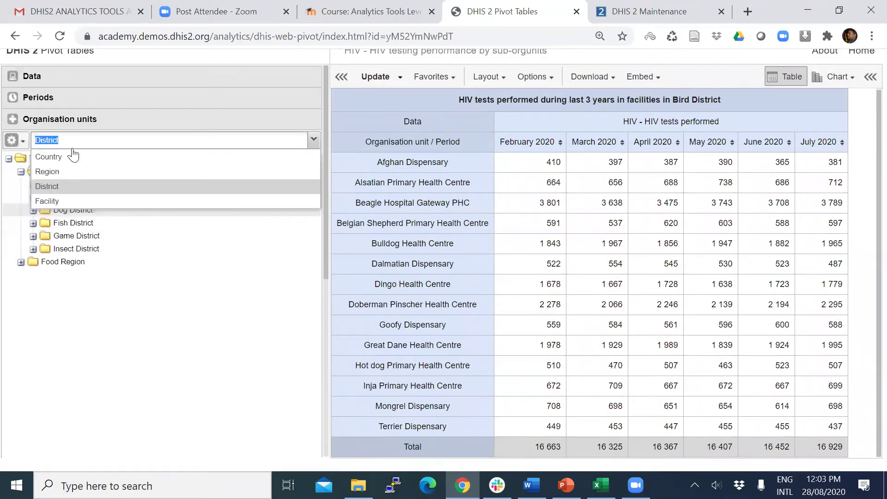
pyautogui.click(359, 76)
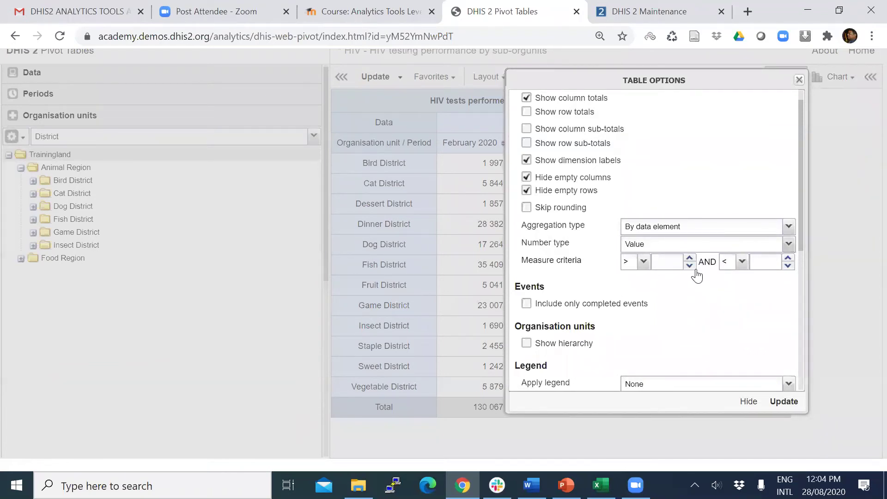
# Show the values as percentage of column and sort the districts by February 2020 in descending order.
pyautogui.press('Down')
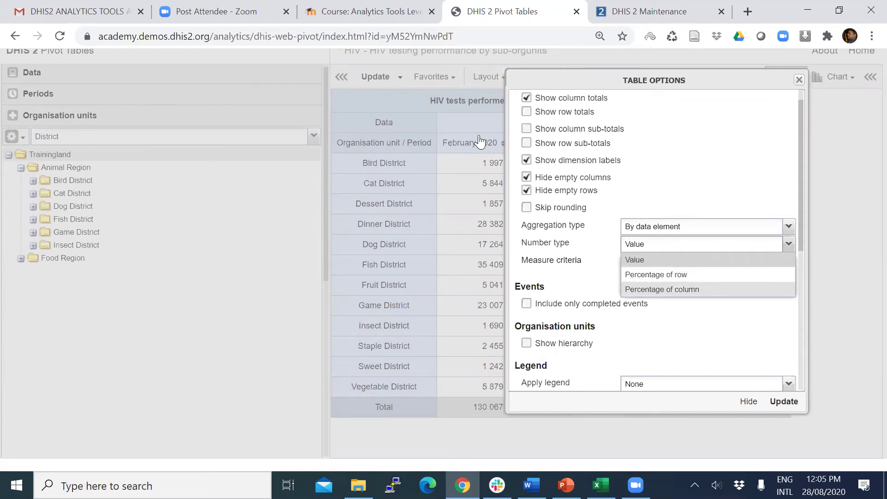
pyautogui.click(491, 267)
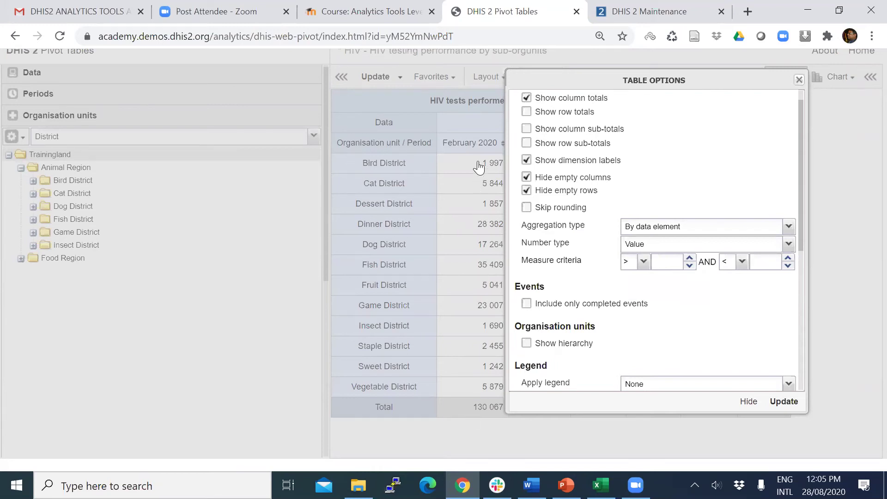
pyautogui.click(474, 397)
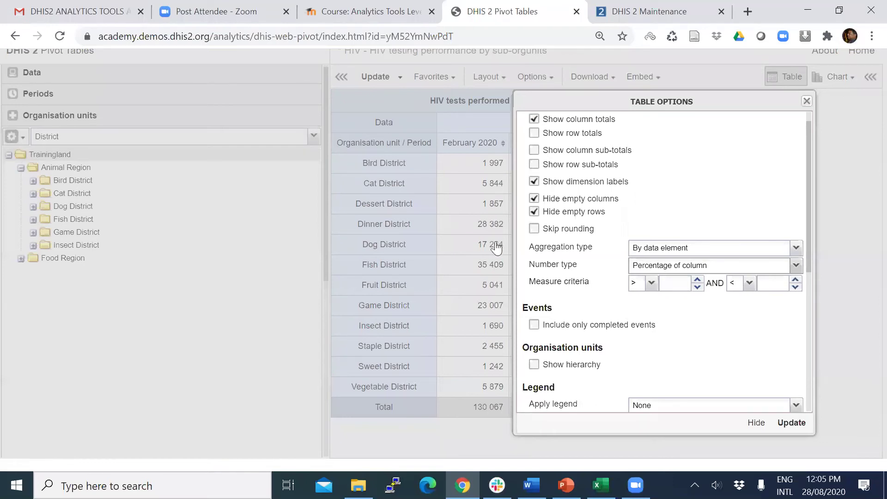
pyautogui.press('Return')
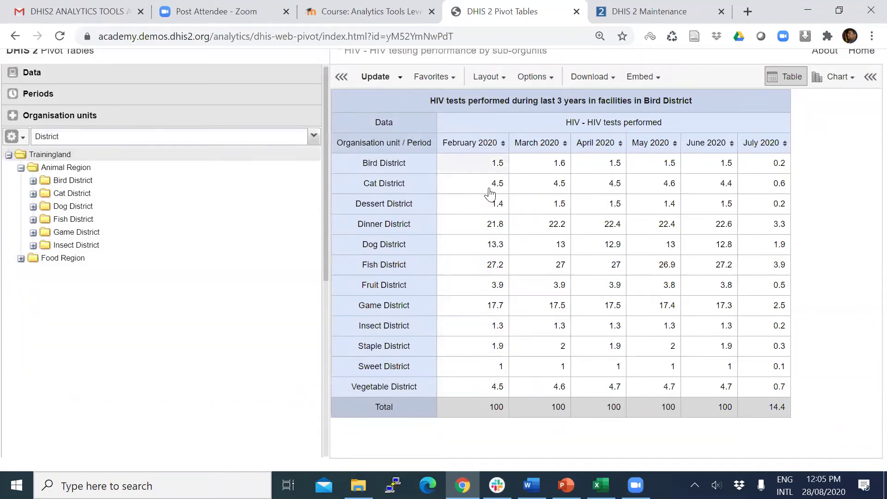
pyautogui.click(485, 143)
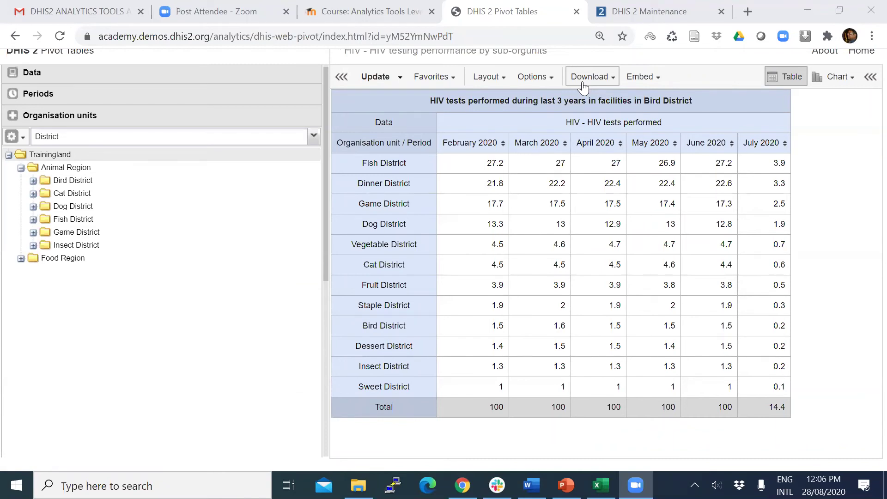
# Open the sharing settings of the HIV testing performance favorite and set its public access to None.
pyautogui.click(452, 231)
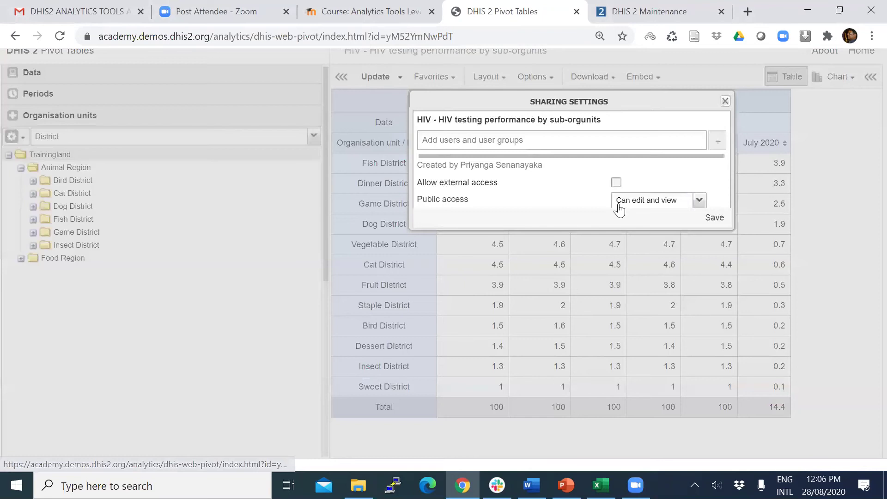
pyautogui.click(698, 208)
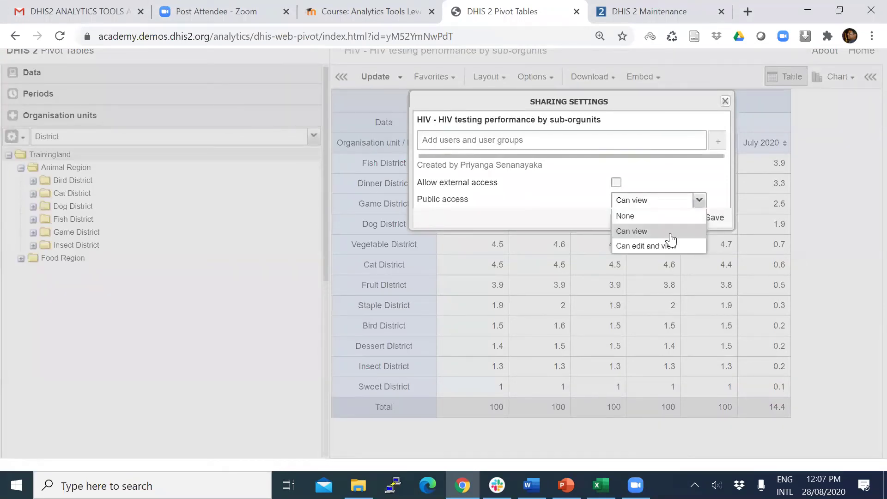
pyautogui.click(639, 214)
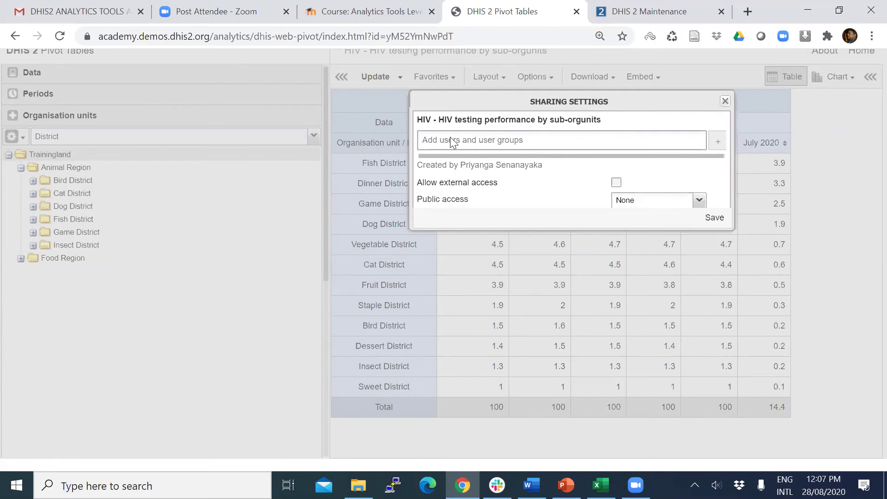
# Find the HIV access user group and add it to the favorite's sharing settings.
pyautogui.write('hi')
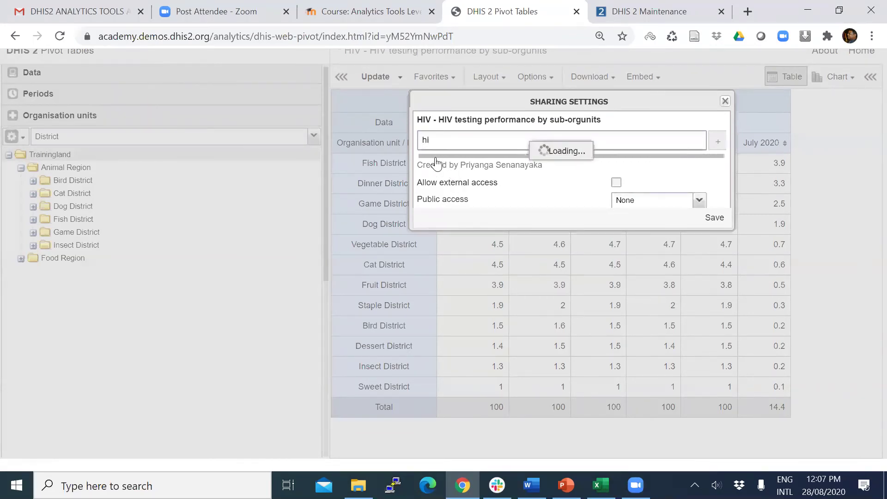
pyautogui.write('v')
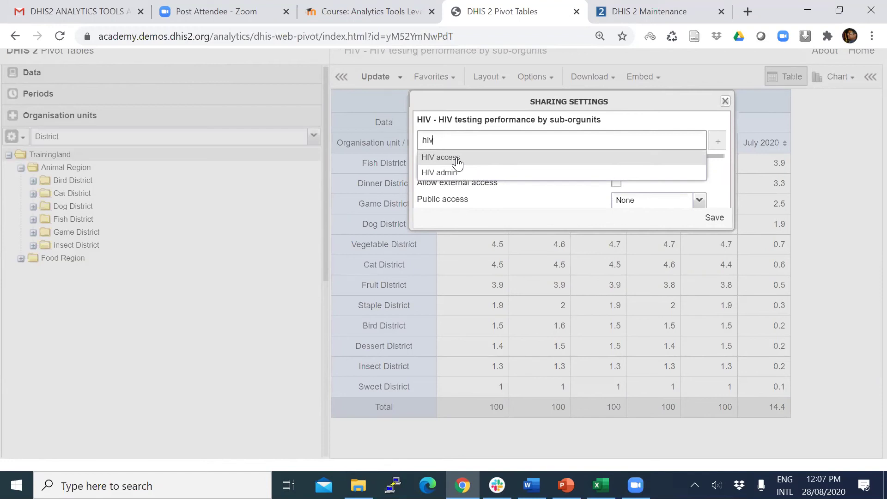
pyautogui.click(652, 154)
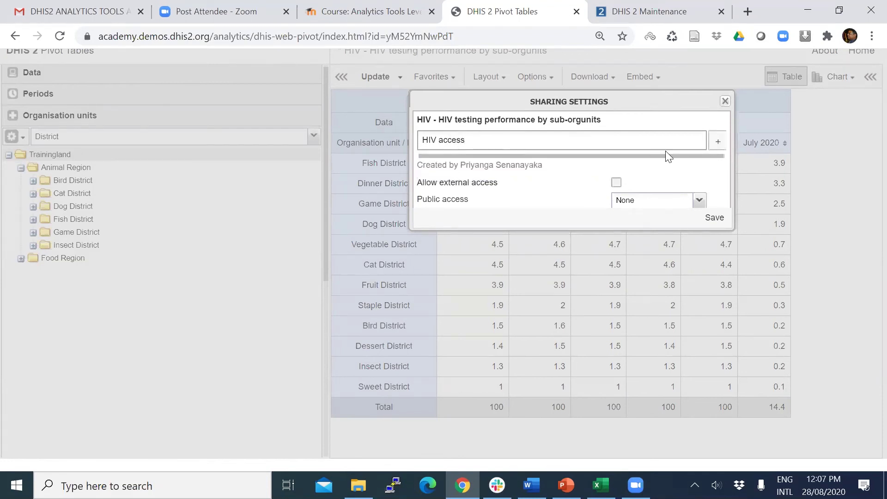
pyautogui.click(717, 141)
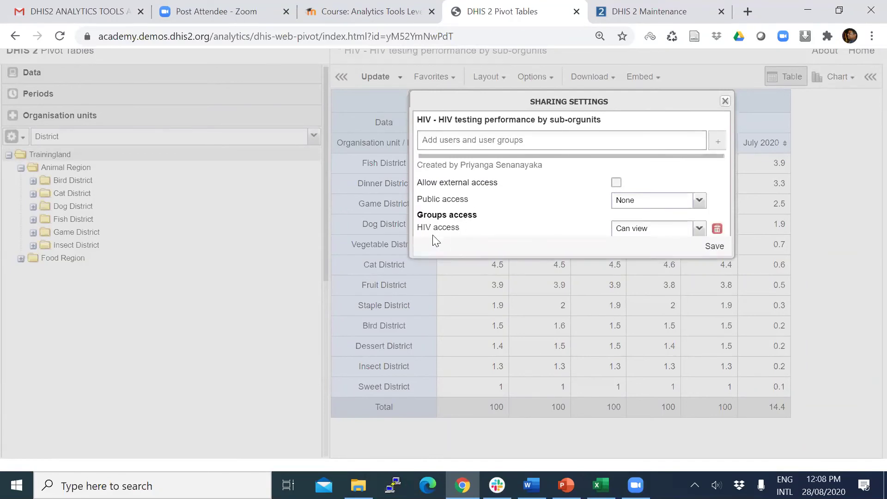
# In a duplicate browser tab, go to User Management, open the HIV access user group and review its group members.
pyautogui.rightClick(543, 11)
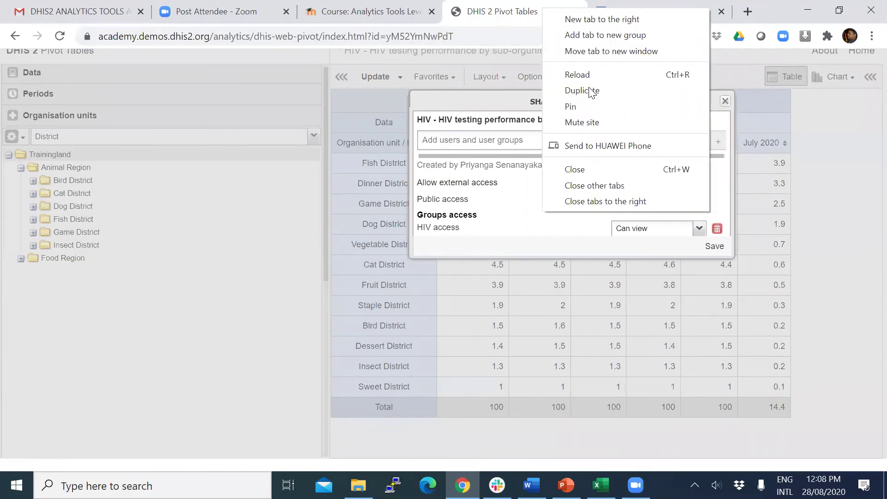
pyautogui.click(546, 20)
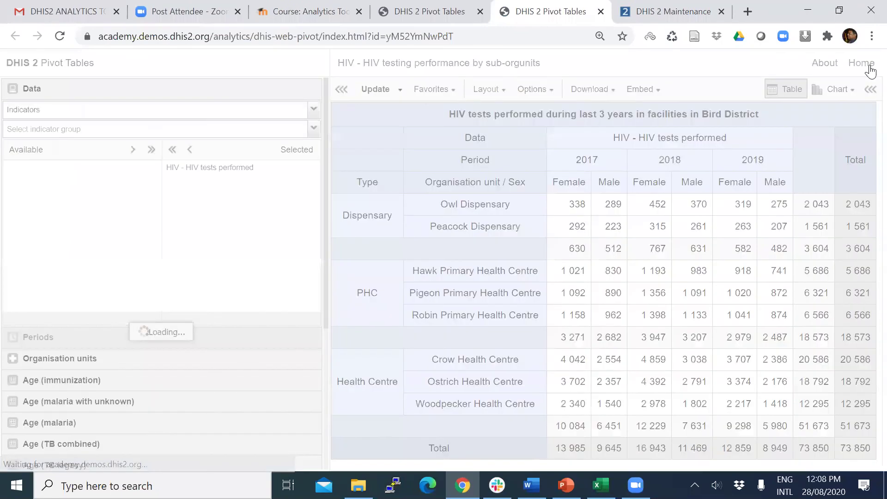
pyautogui.click(869, 65)
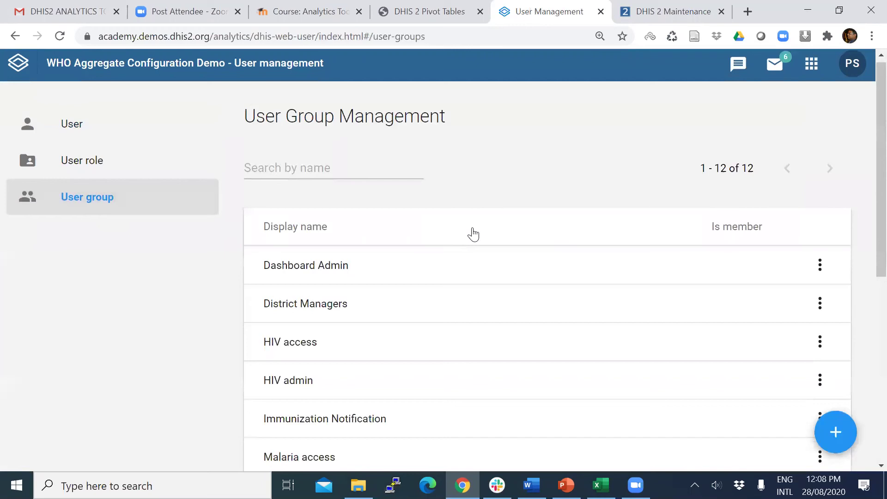
pyautogui.scroll(-1, 322, 287)
pyautogui.click(322, 287)
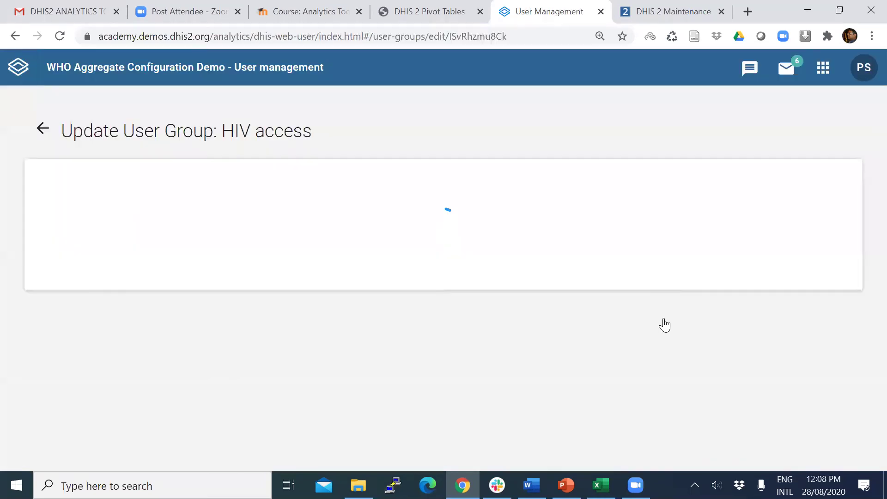
pyautogui.scroll(-5, 664, 325)
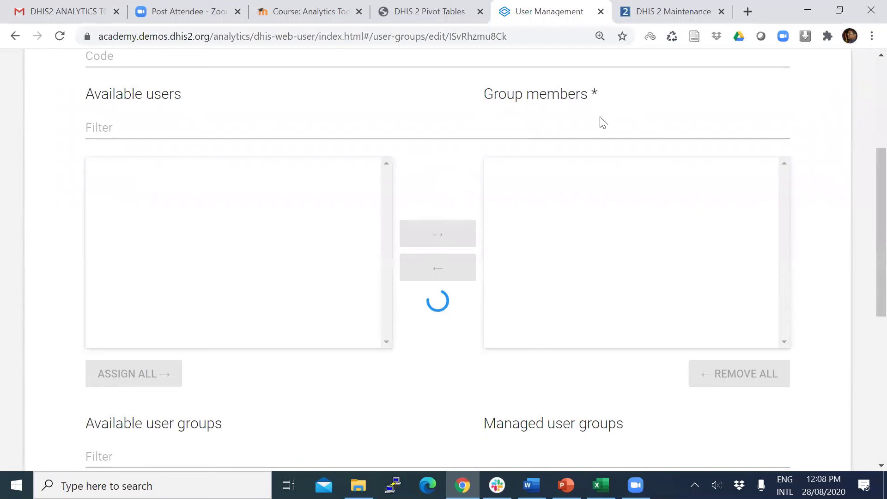
pyautogui.scroll(-1, 597, 126)
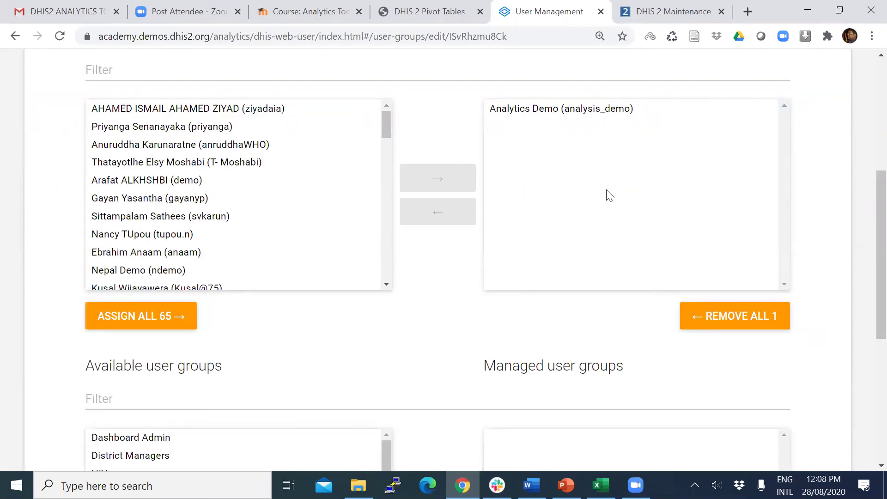
pyautogui.scroll(1, 614, 219)
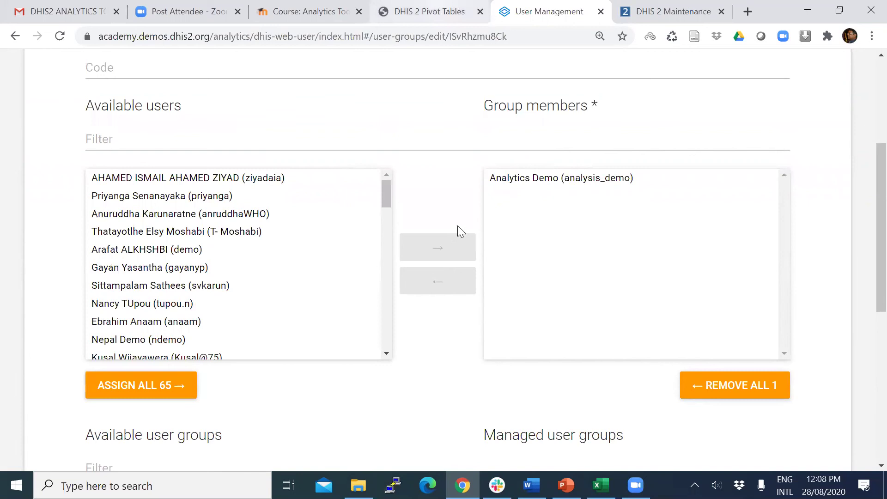
# Return to the pivot table's sharing settings and set the HIV access group's permission to Can edit and view.
pyautogui.hotkey('ctrl', 'shift', 'Tab')
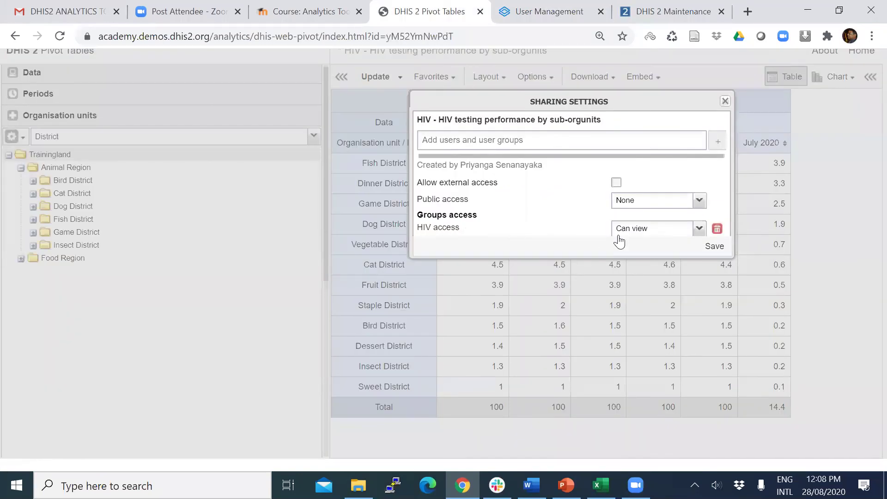
pyautogui.click(699, 229)
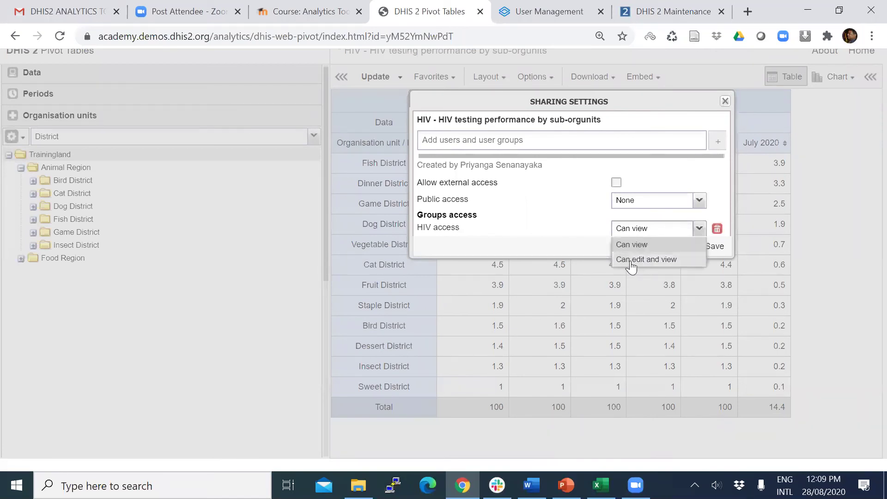
pyautogui.click(667, 258)
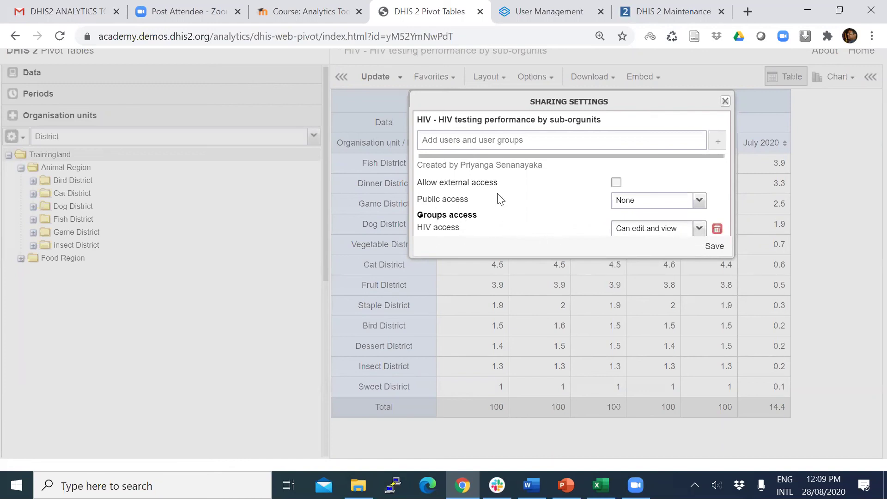
# Add an individual user to the favorite's sharing and set that user's permission to Can edit and view.
pyautogui.click(499, 139)
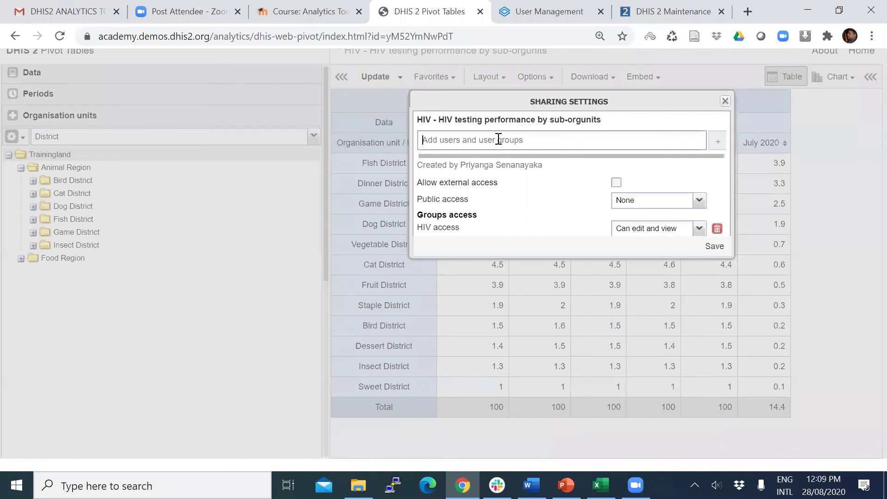
pyautogui.write('p')
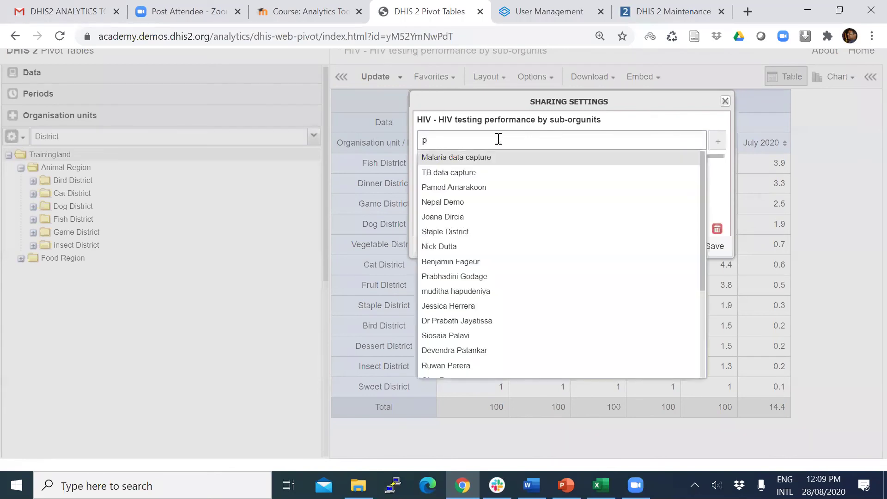
pyautogui.click(448, 249)
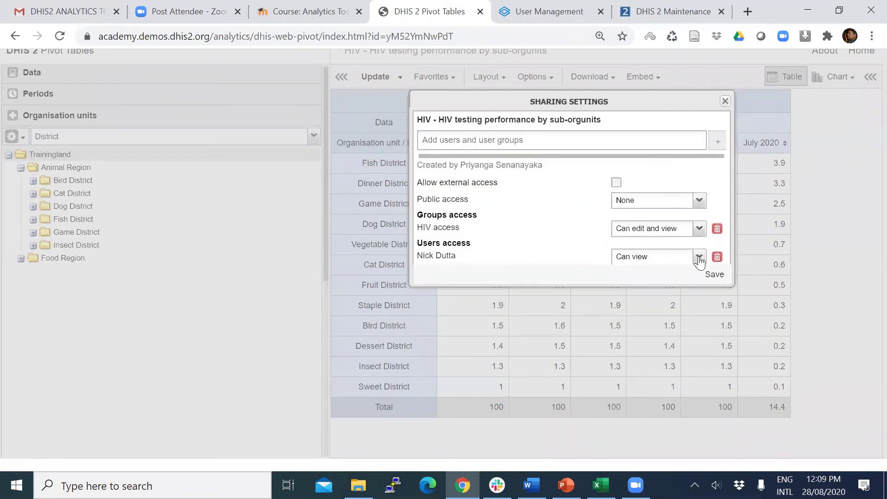
pyautogui.click(699, 257)
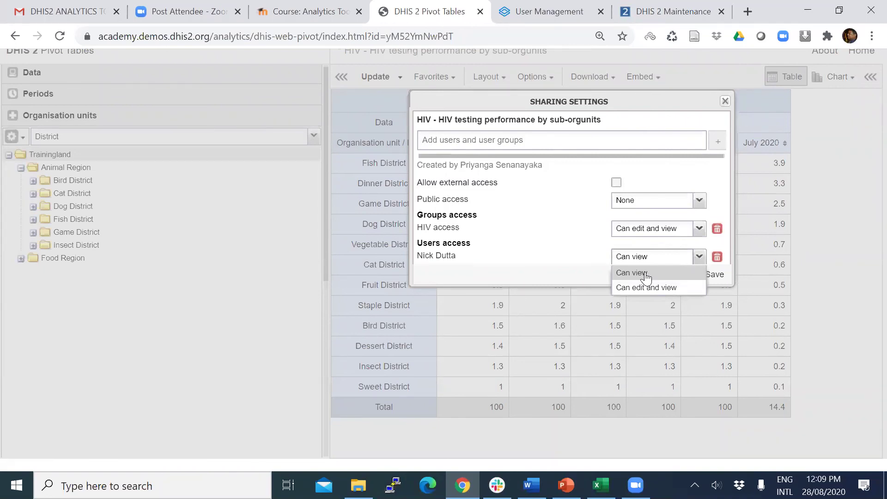
pyautogui.click(680, 288)
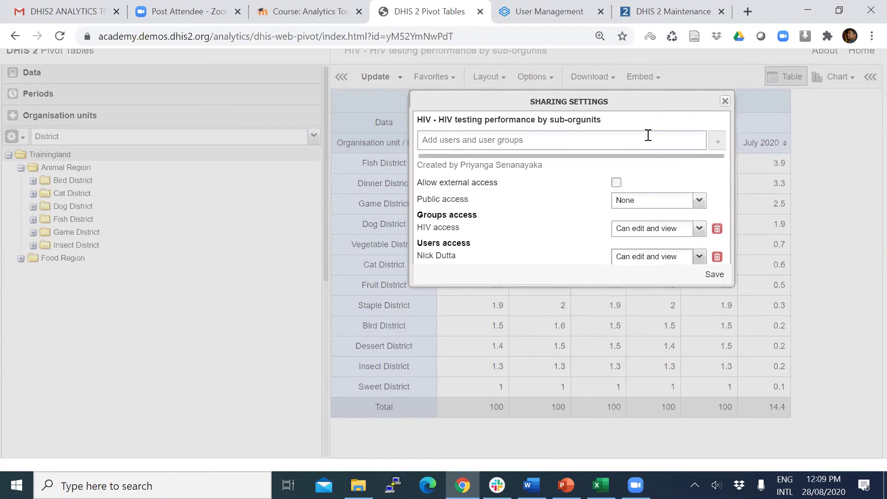
# Add a second individual user to the favorite's sharing with the Can view permission.
pyautogui.click(551, 145)
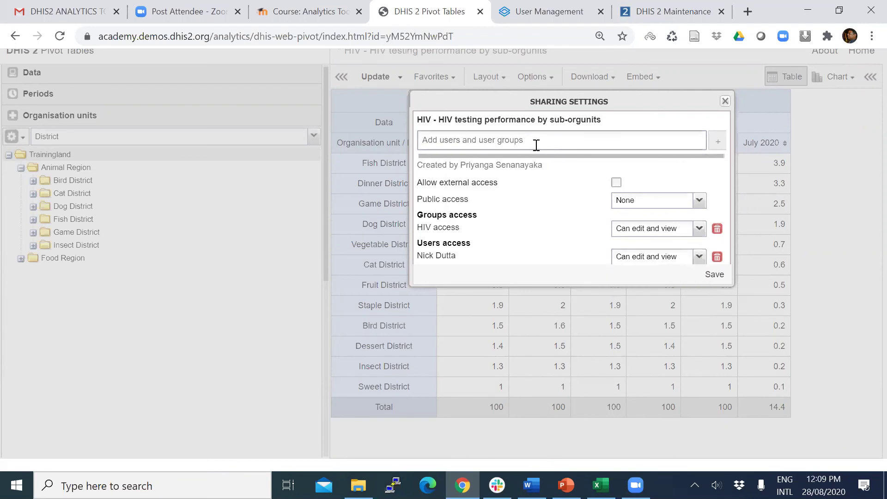
pyautogui.write('p')
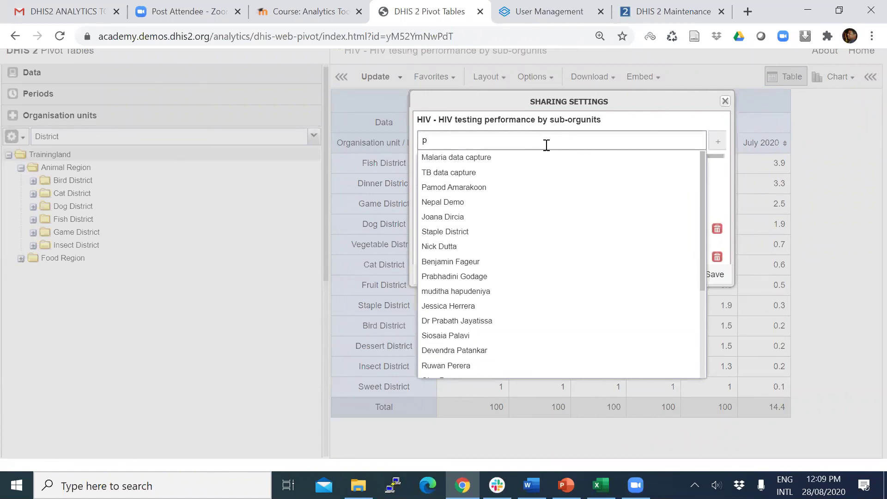
pyautogui.press('Down')
pyautogui.press('Down')
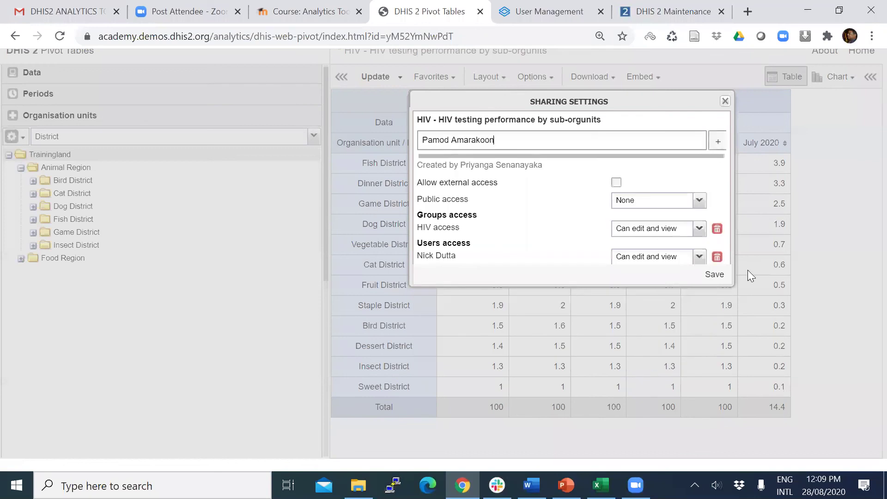
pyautogui.press('Return')
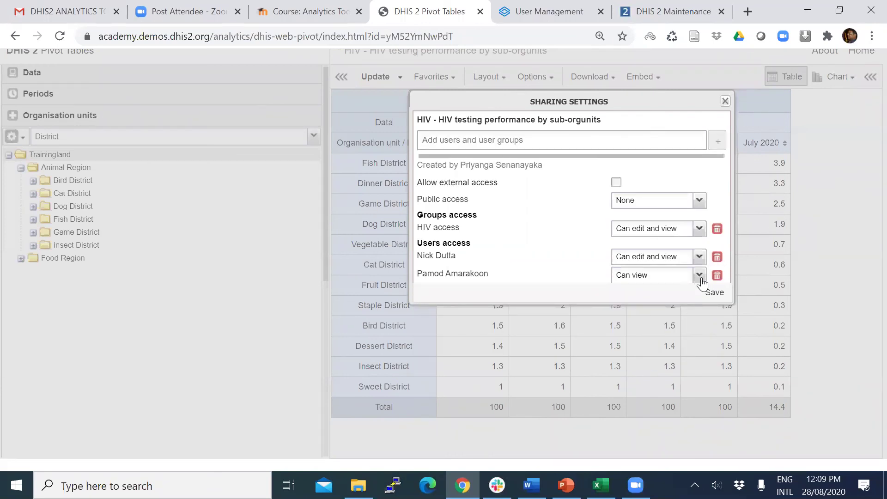
pyautogui.click(699, 276)
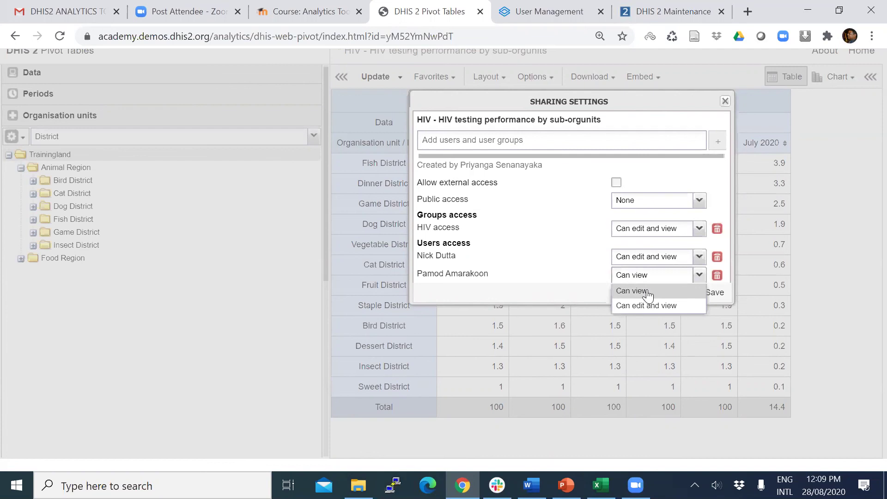
pyautogui.click(679, 281)
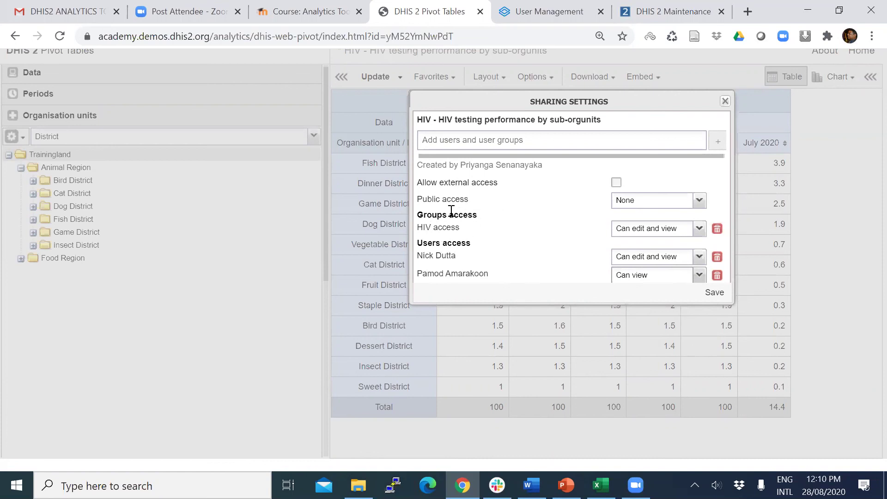
# Try Can edit and view followed by Can view as the favorite's public access.
pyautogui.click(700, 201)
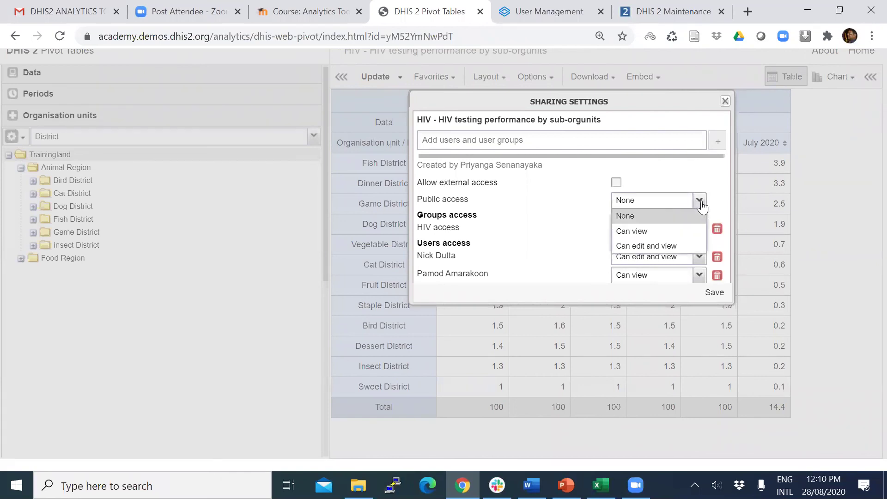
pyautogui.click(654, 241)
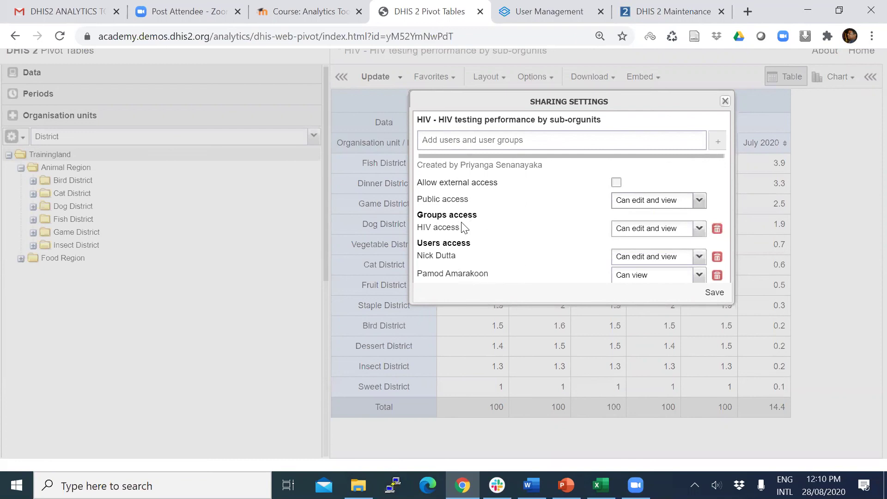
pyautogui.click(699, 200)
pyautogui.click(665, 228)
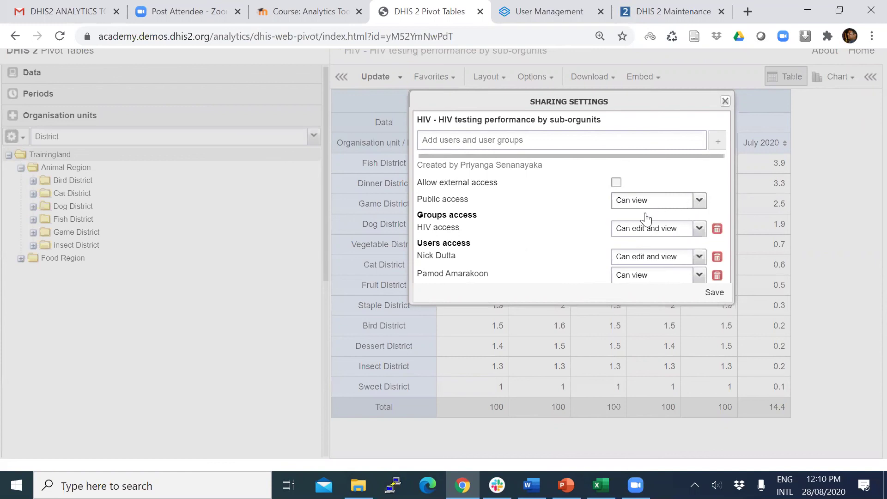
# Set the public access back to None and close the sharing settings without saving.
pyautogui.click(700, 200)
pyautogui.click(639, 214)
pyautogui.click(725, 101)
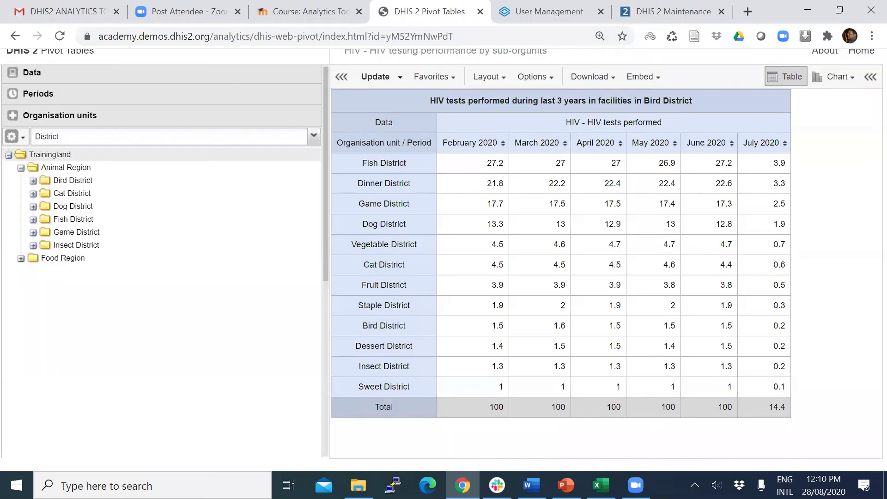